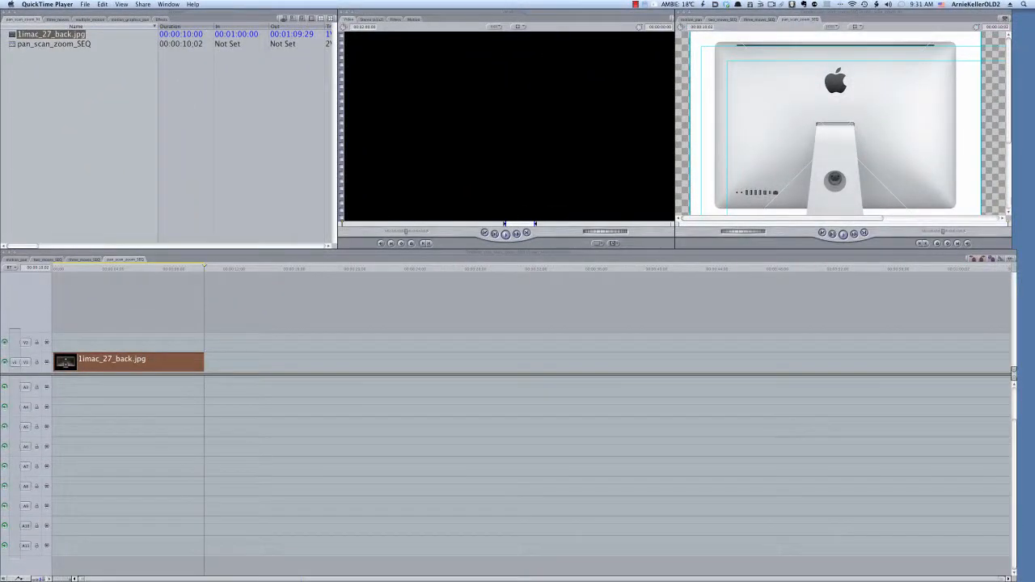
- Open the motion settings of the 1imac_27_back.jpg timeline clip and move the playhead to the clip's start
double_click(158, 363)
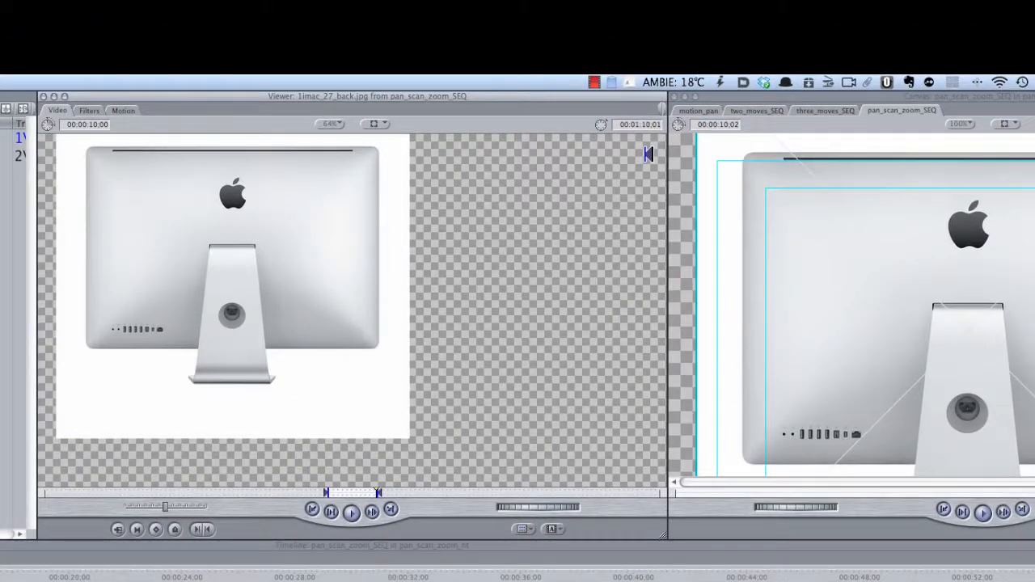
click(123, 111)
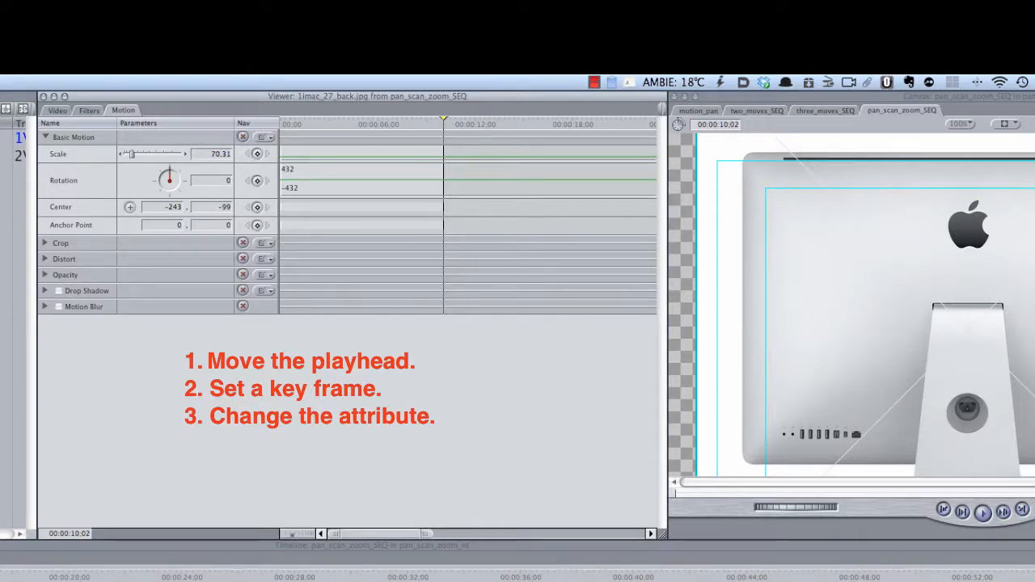
drag(444, 120, 280, 120)
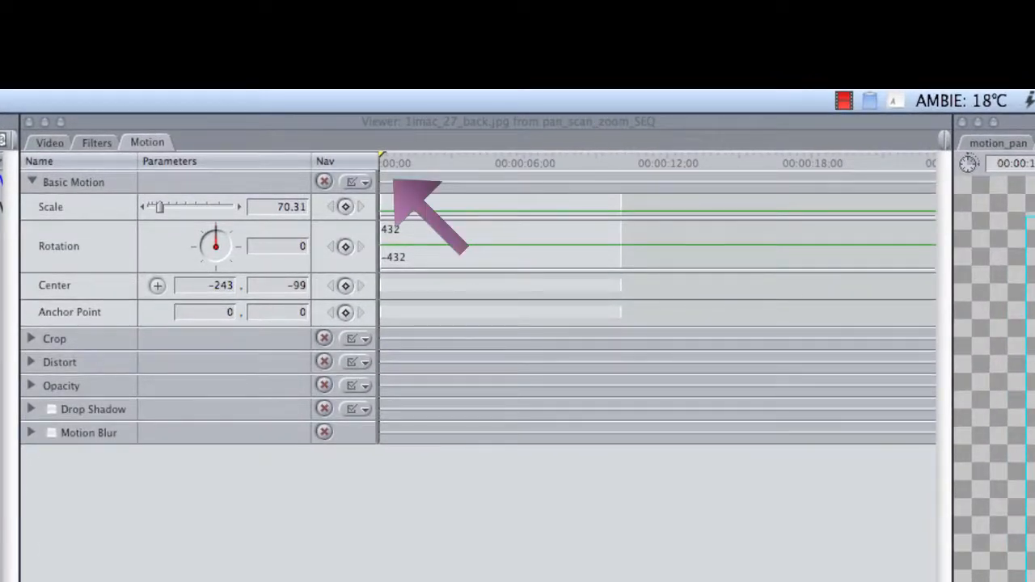
- Add Scale and Center keyframes at the clip's start and move the image horizontally out of frame, to a Center of about -885, -99
click(346, 207)
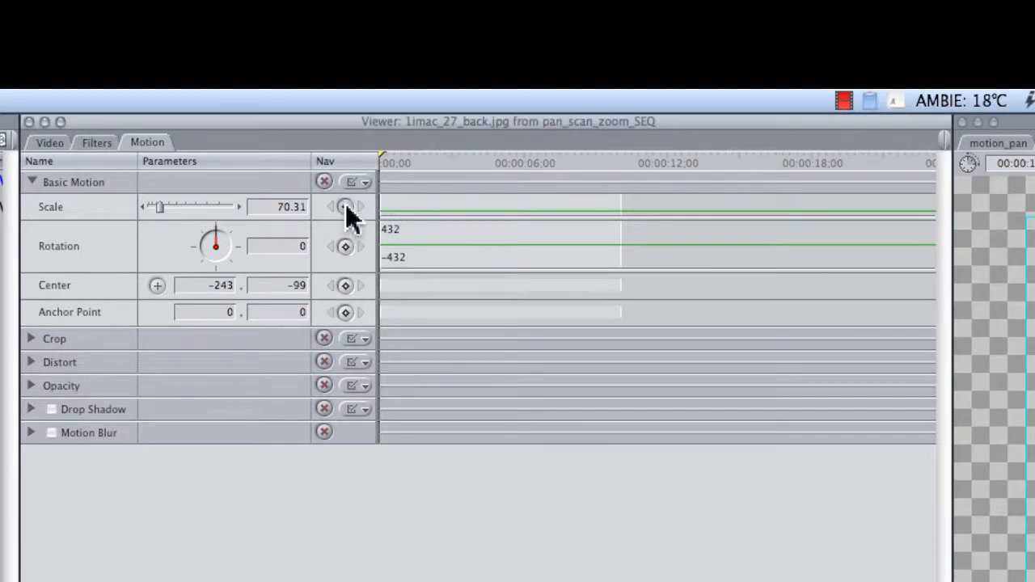
click(345, 207)
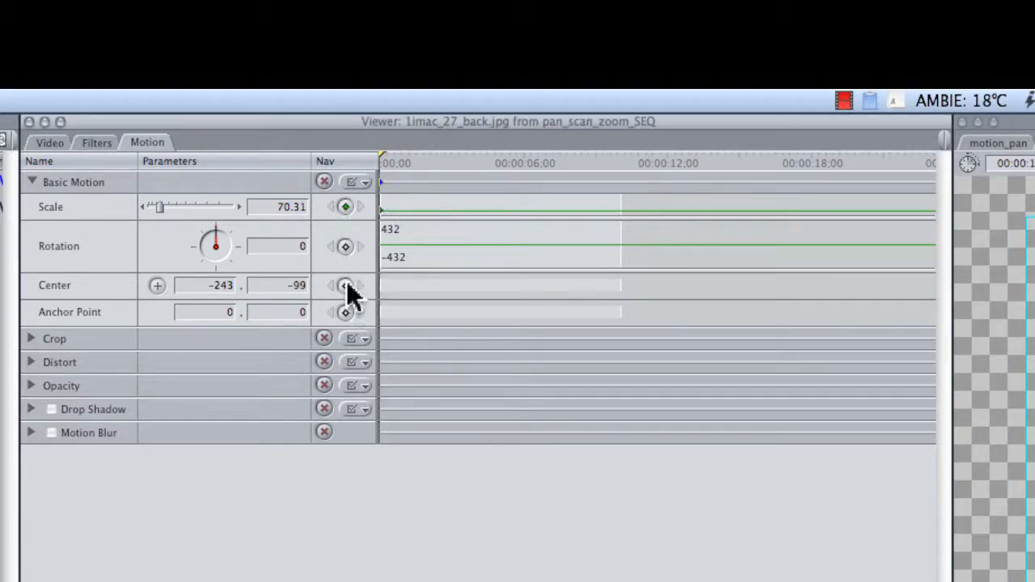
click(346, 287)
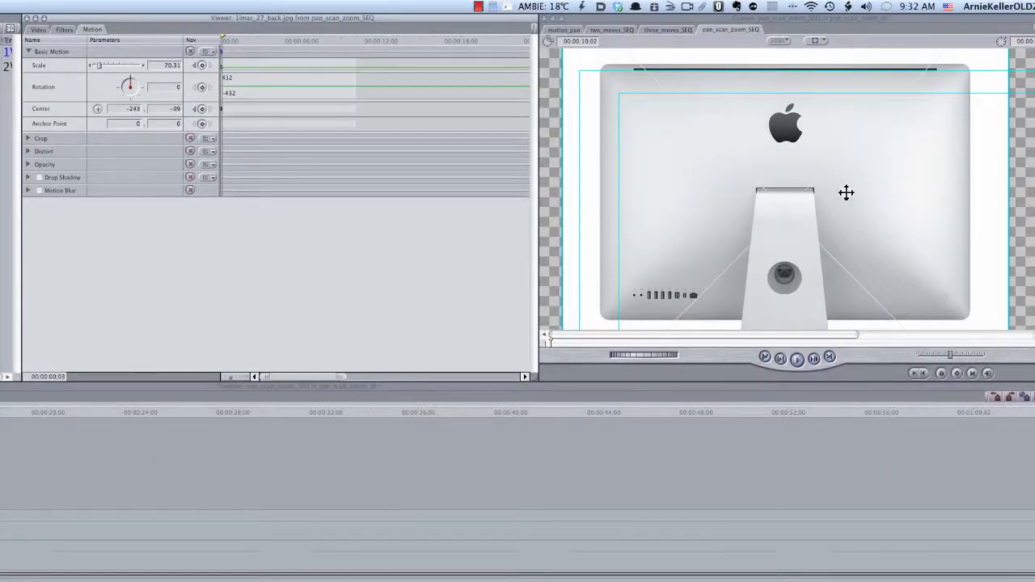
drag(863, 194, 464, 196)
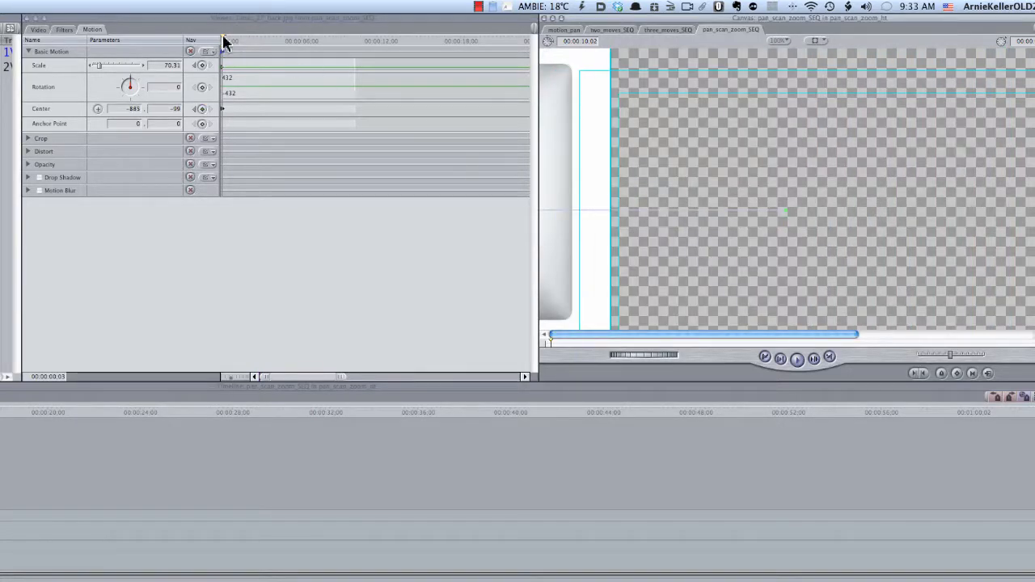
- At about 00:00:02;27, keyframe Center and Scale and move the image back into frame, to a Center of about -245, -99
drag(224, 39, 259, 36)
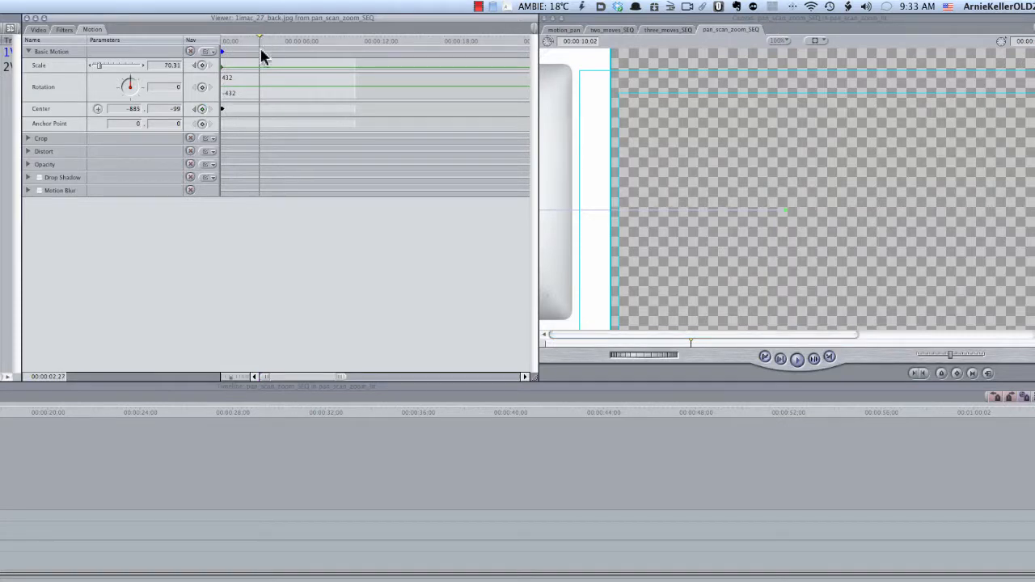
click(203, 110)
drag(560, 167, 955, 178)
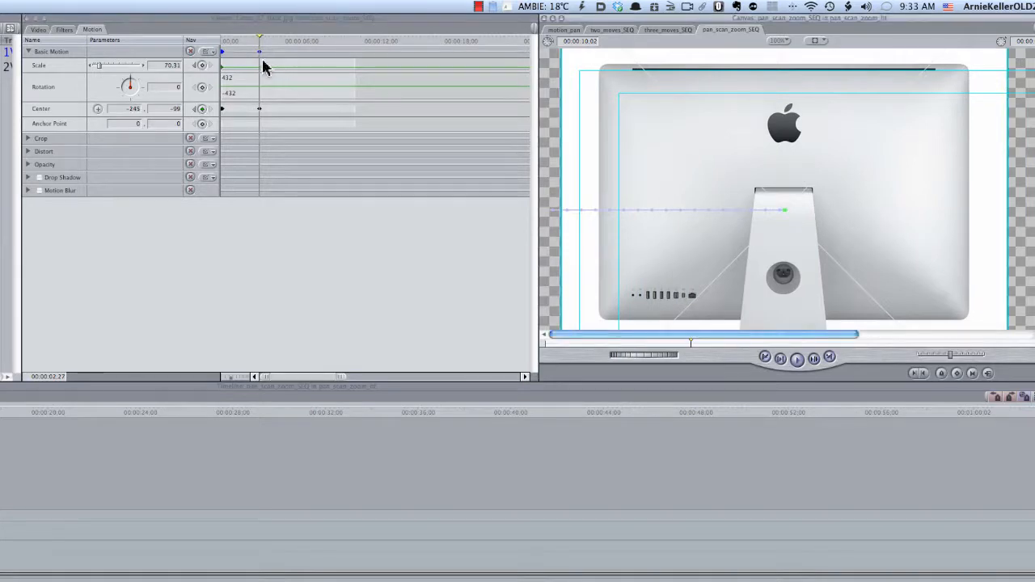
click(204, 70)
click(202, 66)
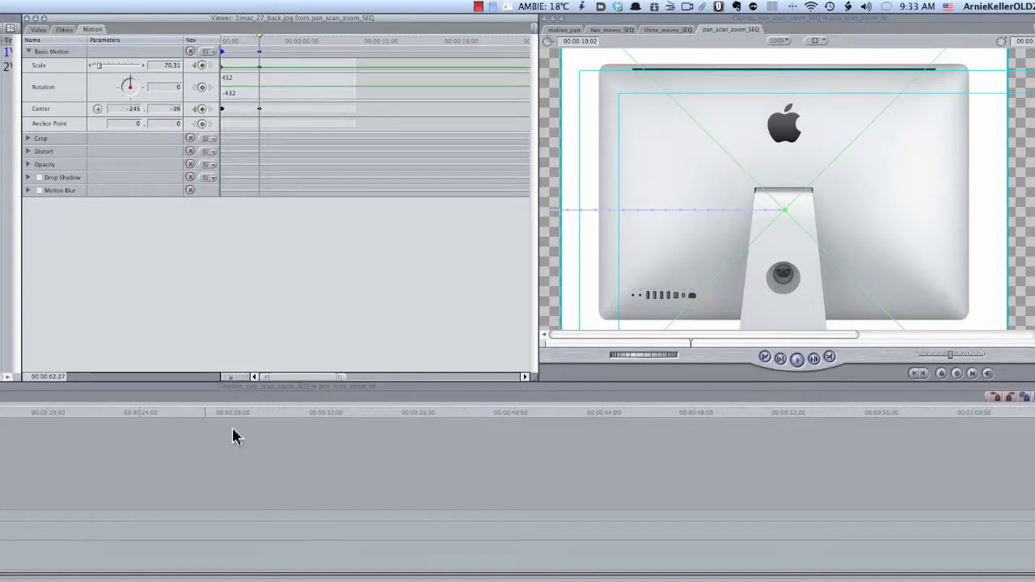
- Add Scale and Center keyframes at about 00:00:04;17 to hold the image's current size and position
drag(261, 40, 283, 42)
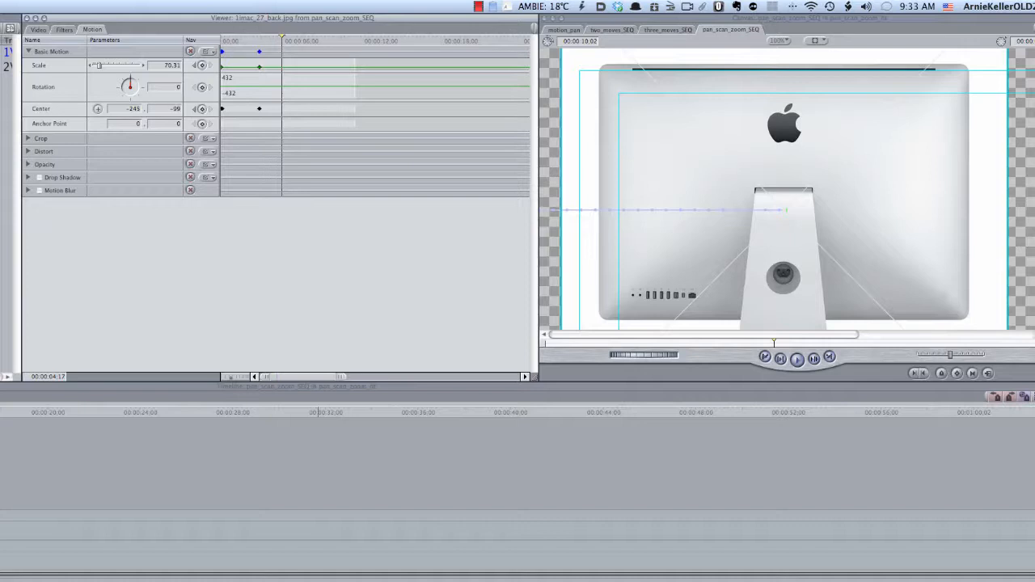
click(202, 66)
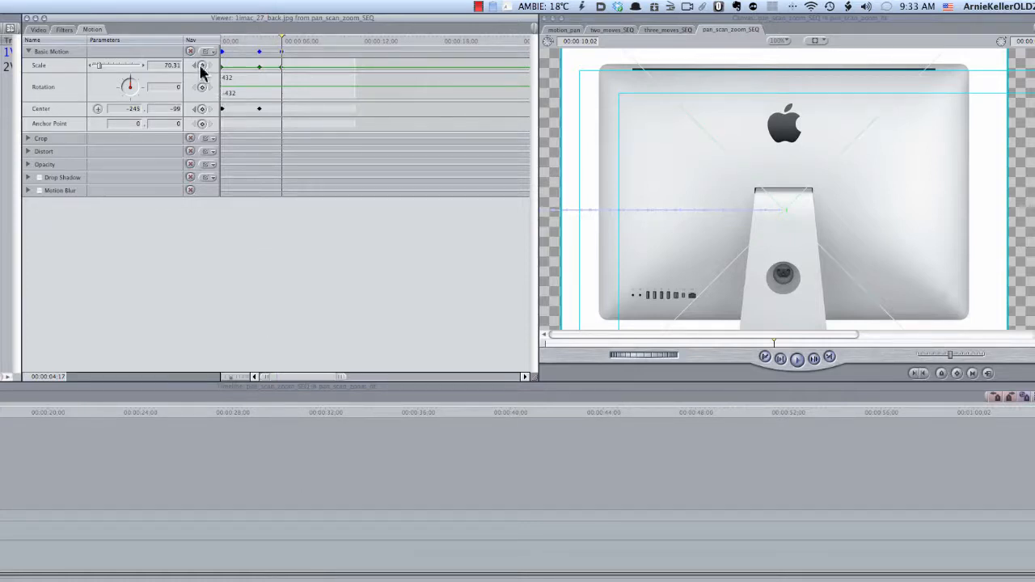
click(202, 109)
- At about 00:00:07;08, keyframe Scale at about 254 and Center at about 357, -566 to frame the iMac's ports
drag(285, 40, 318, 42)
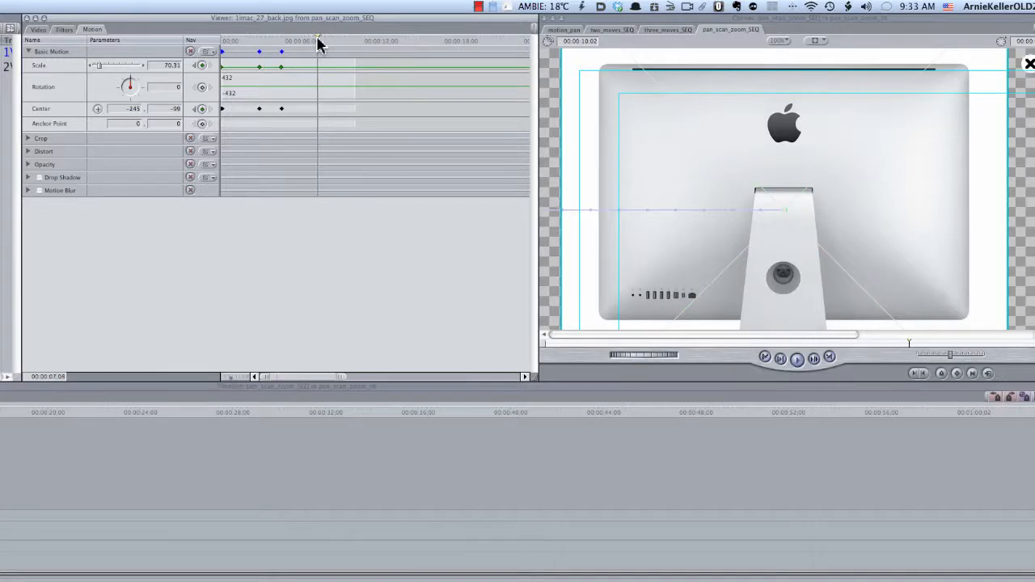
click(202, 66)
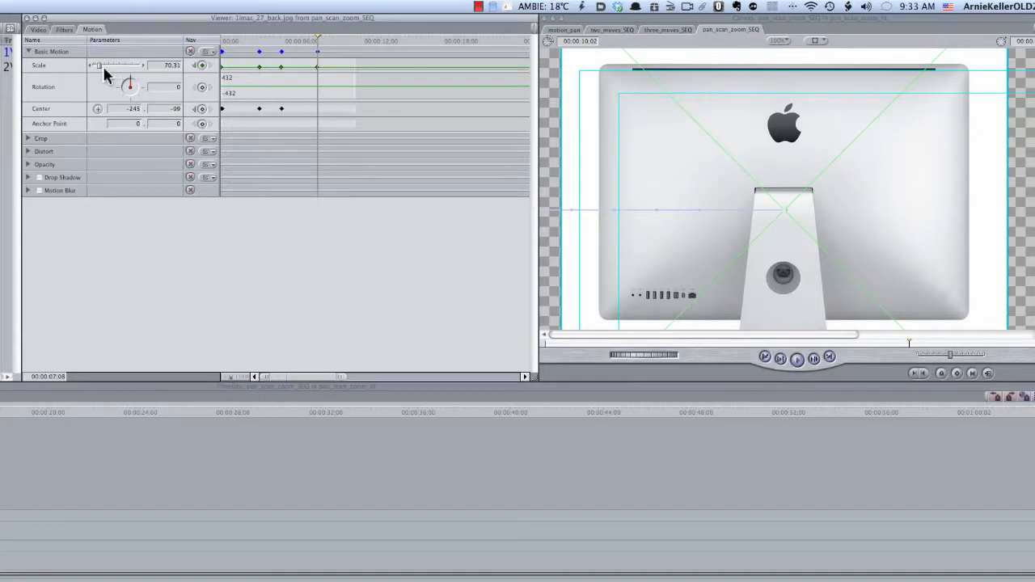
drag(99, 66, 115, 73)
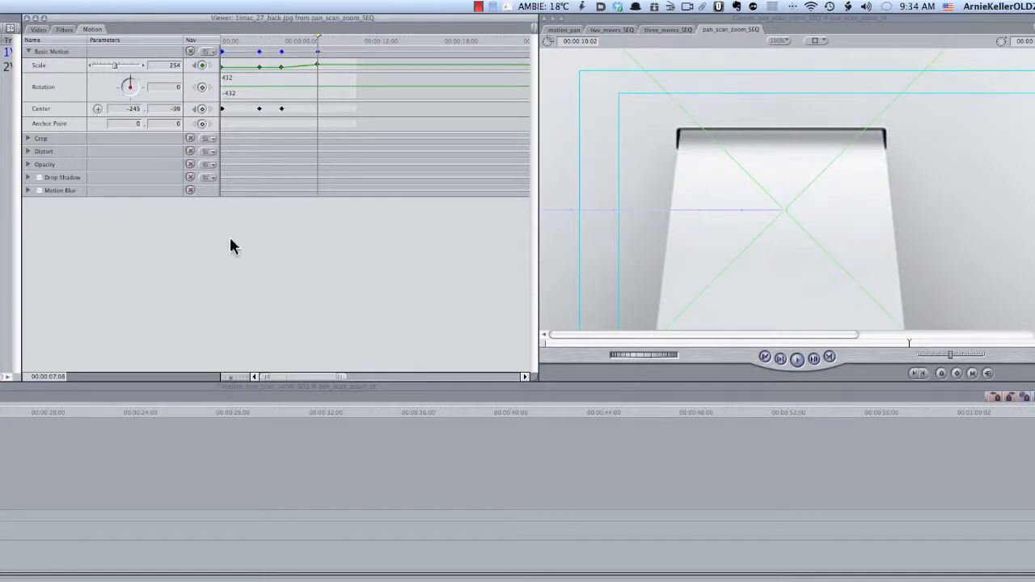
click(203, 108)
drag(747, 268, 885, 104)
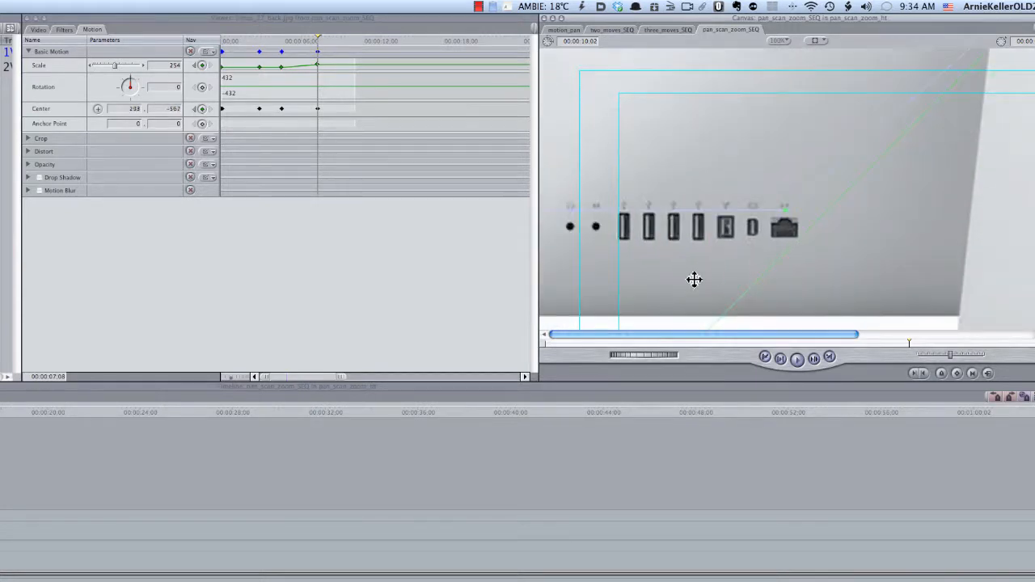
drag(693, 281, 730, 280)
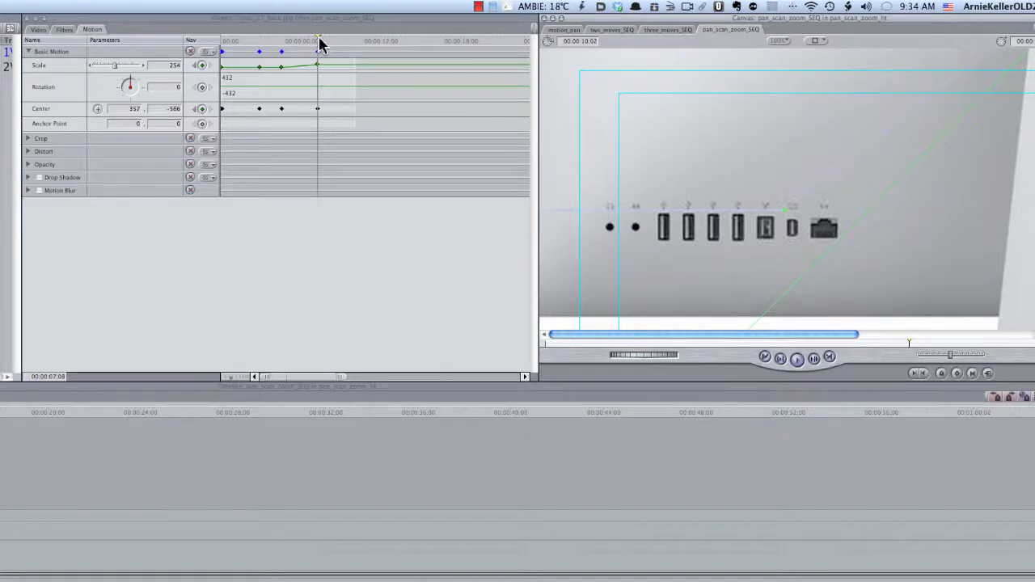
- Return the playhead to the clip's start, advance to 00:00:00;03 and play back the animated move
drag(319, 39, 219, 39)
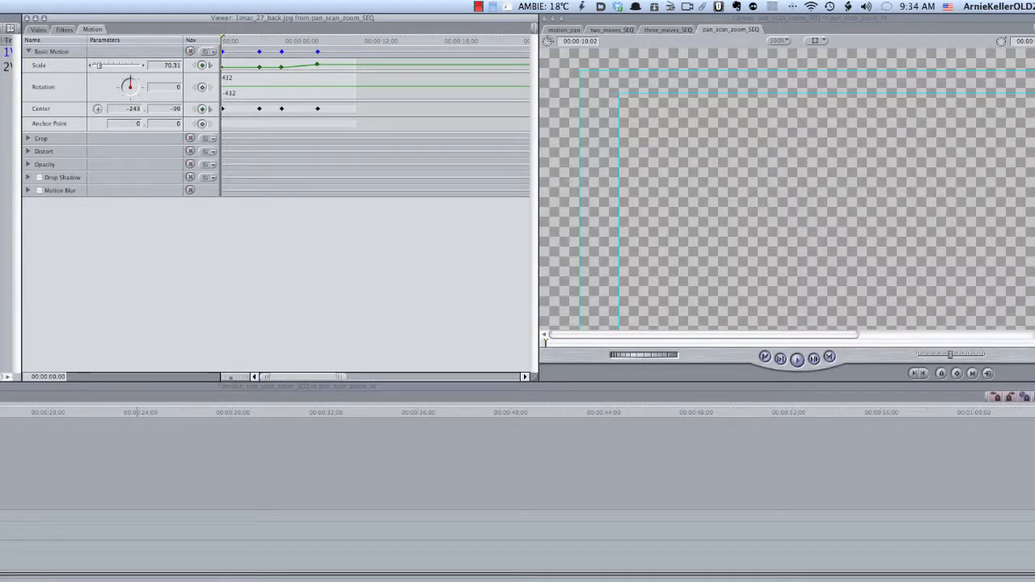
key(Right)
key(Right)
key(Right)
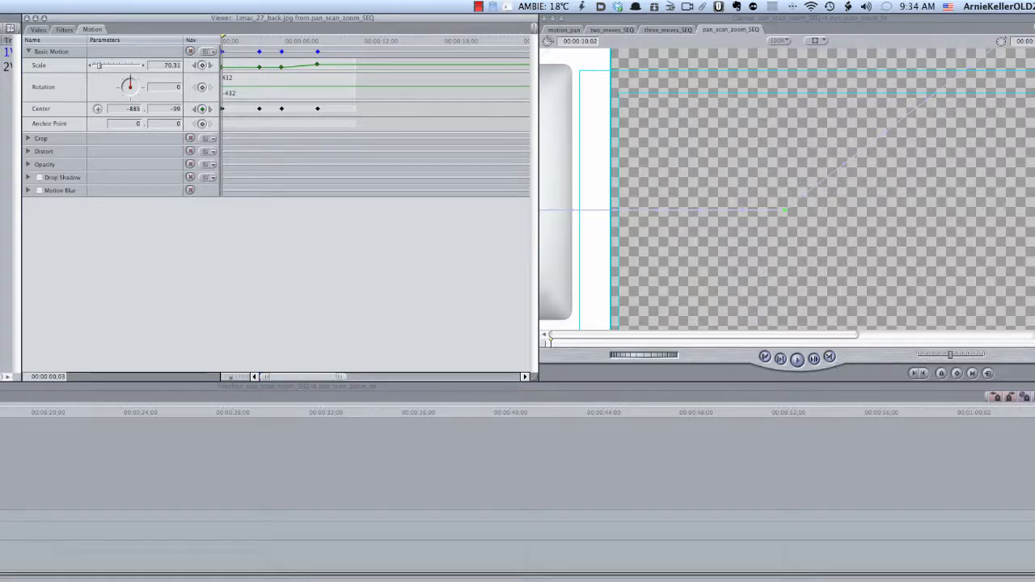
key(space)
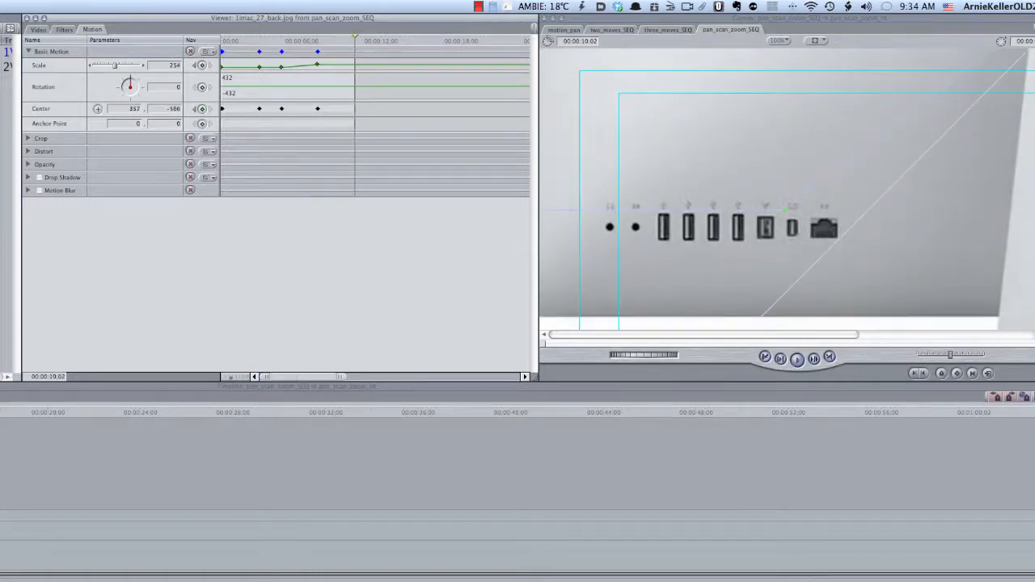
- Return to the clip's start and step frame by frame to 00:00:01;16 to review the image's horizontal pan
drag(353, 40, 216, 40)
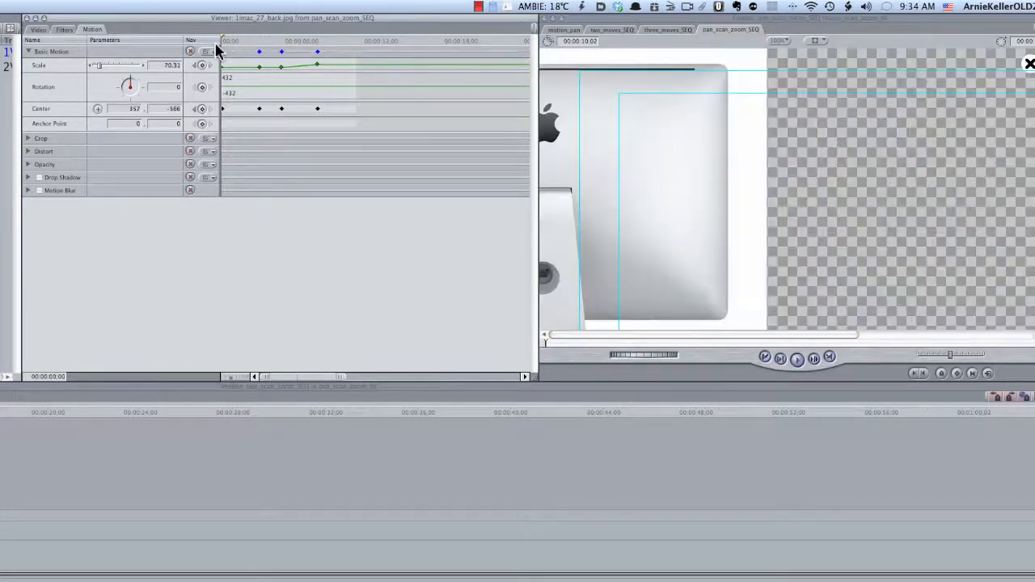
key(Right)
key(Right)
key(Right)
key(Right)
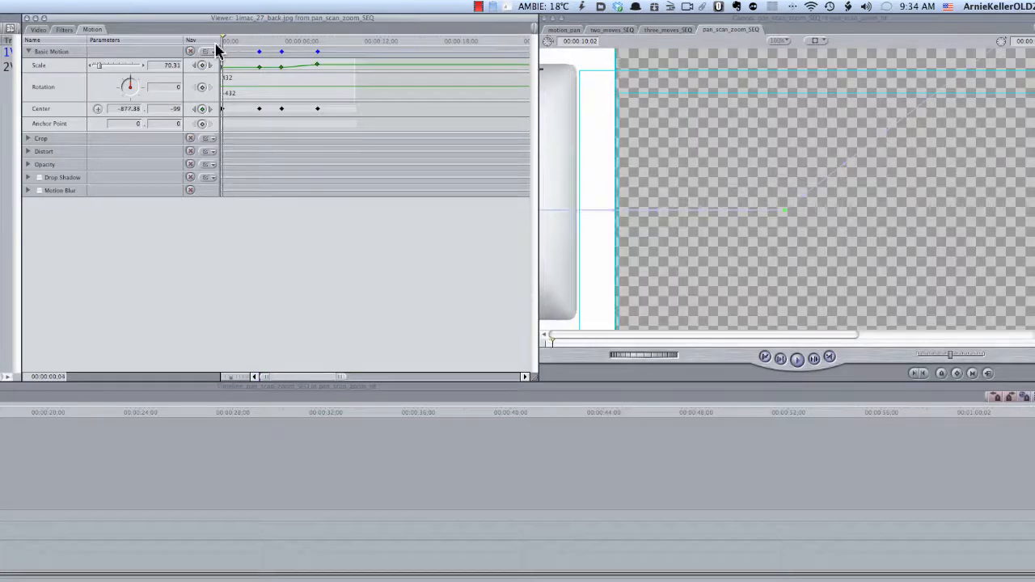
key(Right)
key(Right)
key(Right)
key(Right)
key(Right)
key(Right)
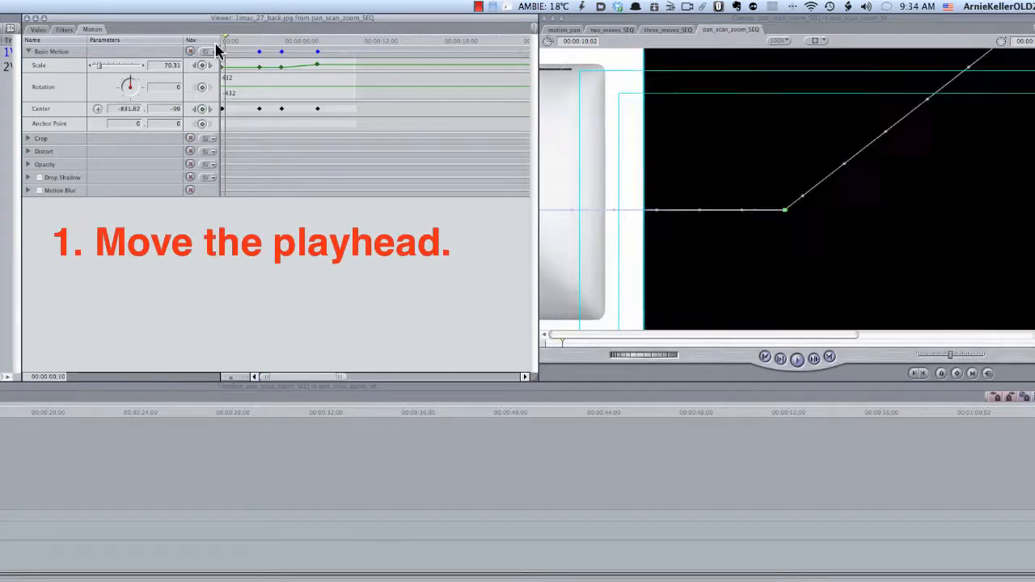
key(Right)
key(Right)
key(Right)
key(Right)
key(Right)
key(Right)
key(Right)
key(Right)
key(Right)
key(Right)
key(Right)
key(Right)
key(Right)
key(Right)
key(Right)
key(Right)
key(Right)
key(Right)
key(Right)
key(Right)
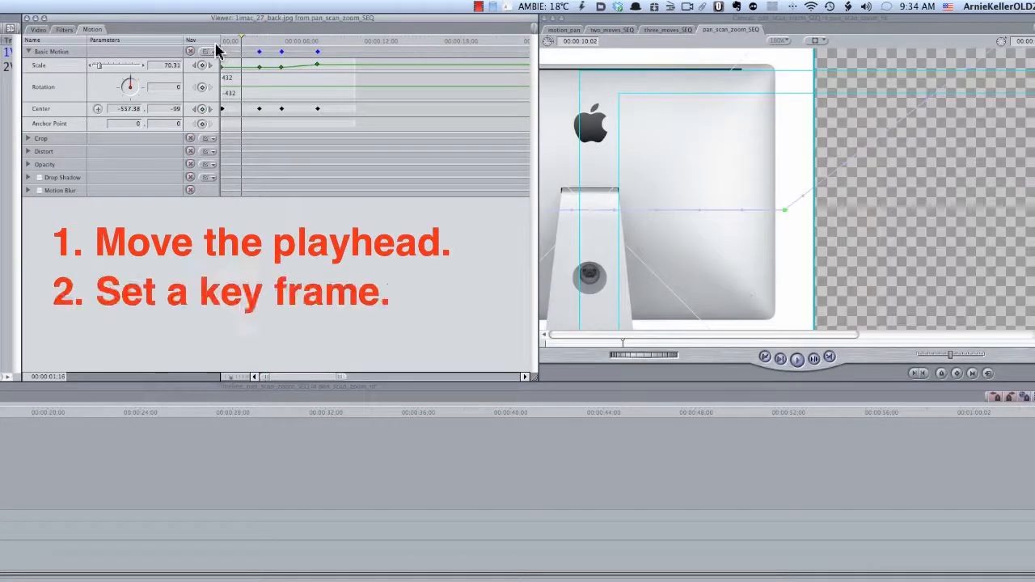